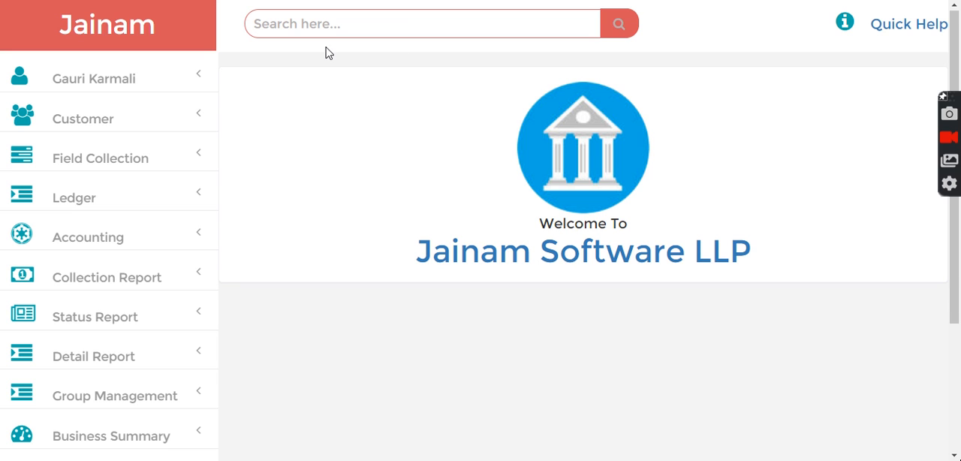
# - Try to find a customer record by searching for a first name
pyautogui.click(270, 21)
pyautogui.write('kiso')
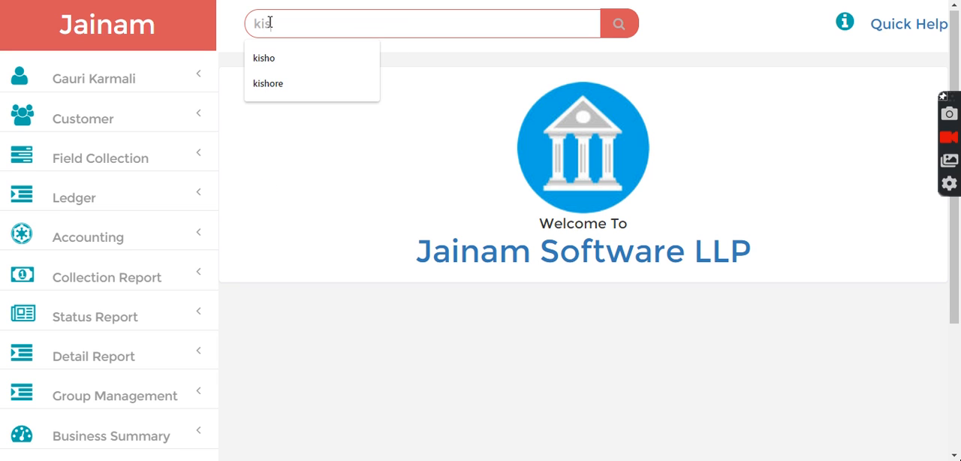
pyautogui.click(619, 33)
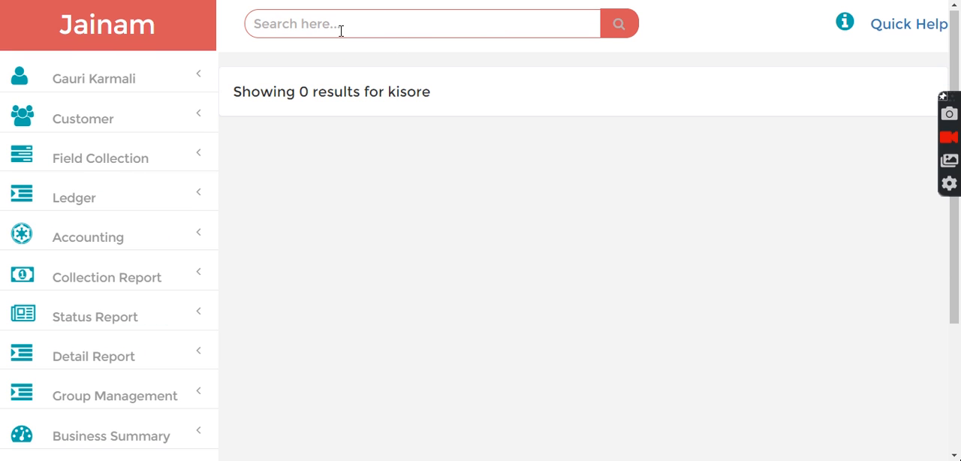
# - Search for another customer by first name and open a new loan entry from that customer's record
pyautogui.click(341, 30)
pyautogui.write('suman')
pyautogui.click(612, 33)
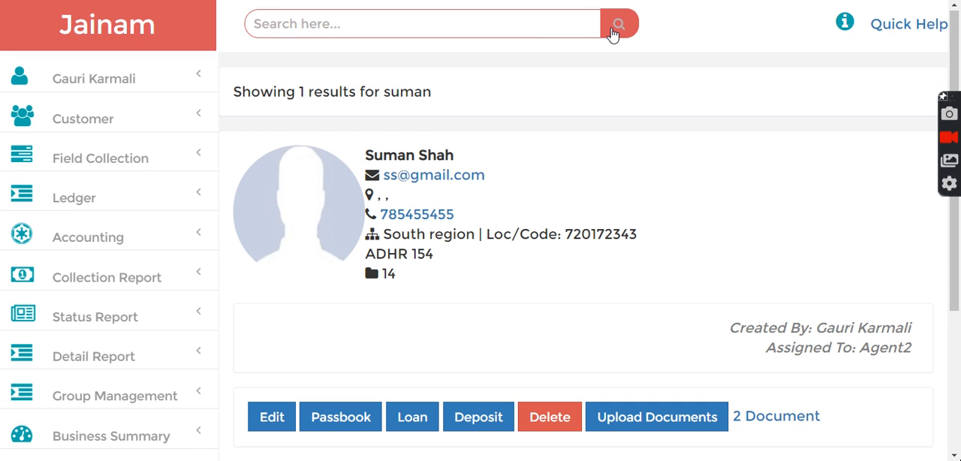
pyautogui.click(417, 427)
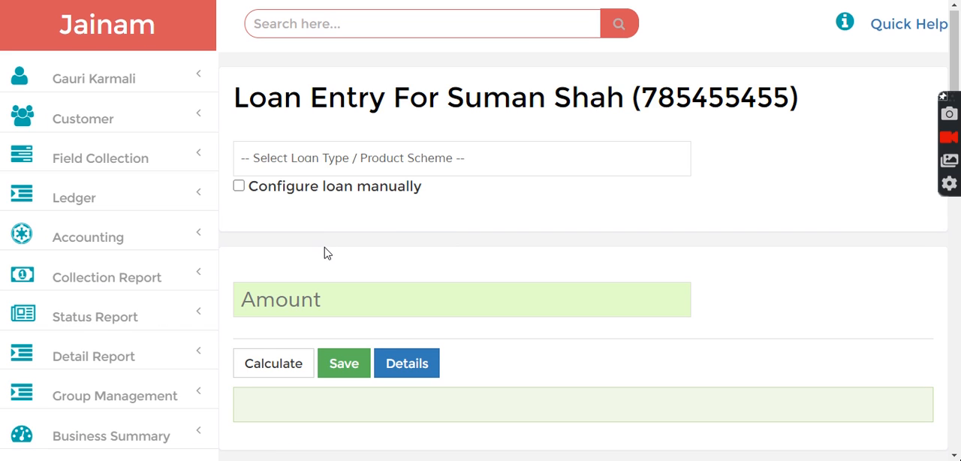
# - Enable manual loan configuration and enter an amount of 10000 with a monthly rate of interest of 3
pyautogui.click(239, 187)
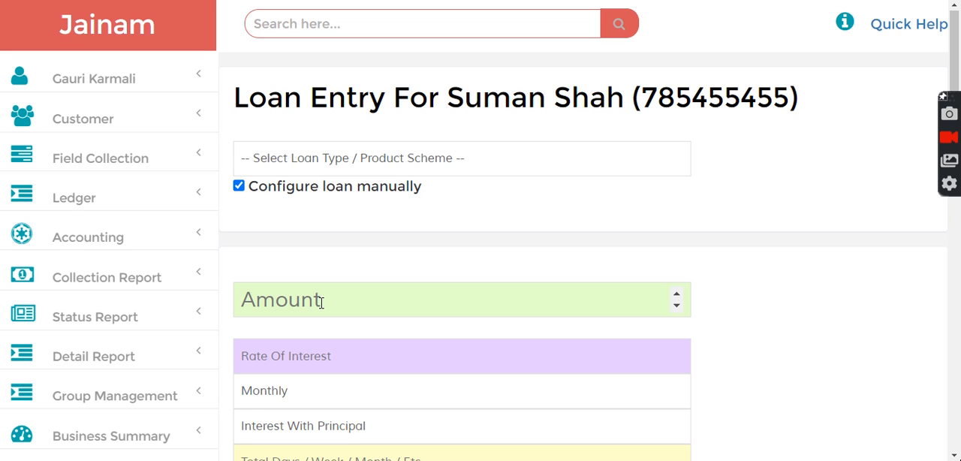
pyautogui.write('10000')
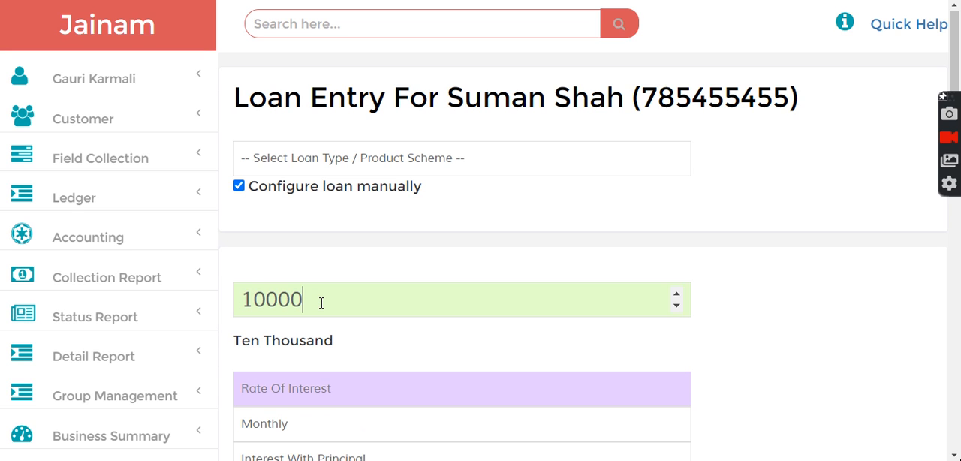
pyautogui.write('3')
# - Set the interest method to First Interest Then Principal with a 12-month term and save the loan
pyautogui.moveTo(959, 60); pyautogui.dragTo(959, 114)
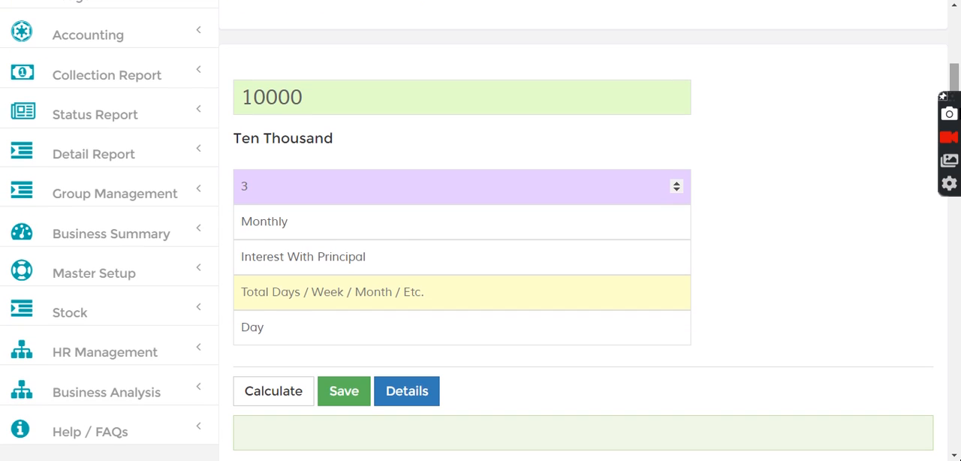
pyautogui.click(397, 252)
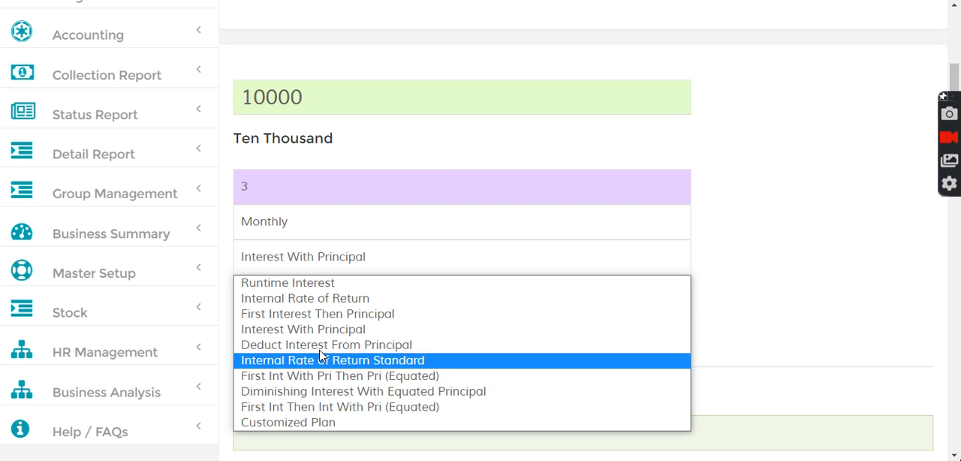
pyautogui.click(317, 314)
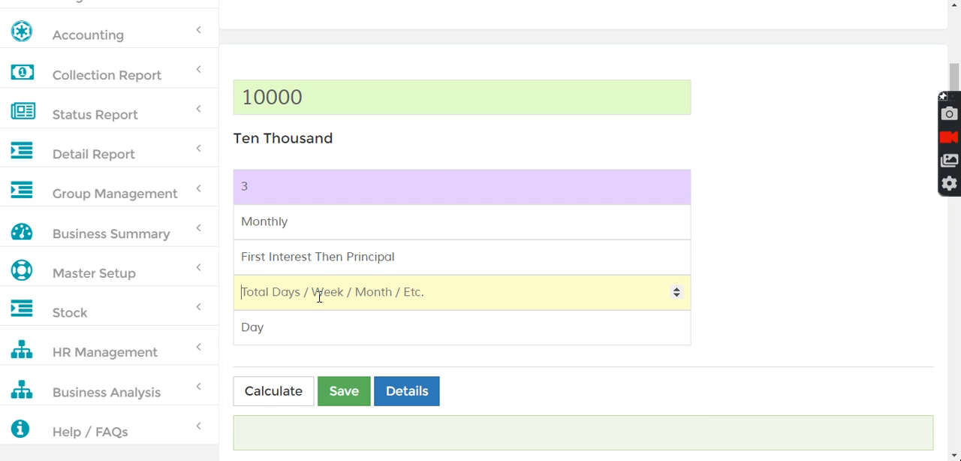
pyautogui.click(319, 297)
pyautogui.write('12')
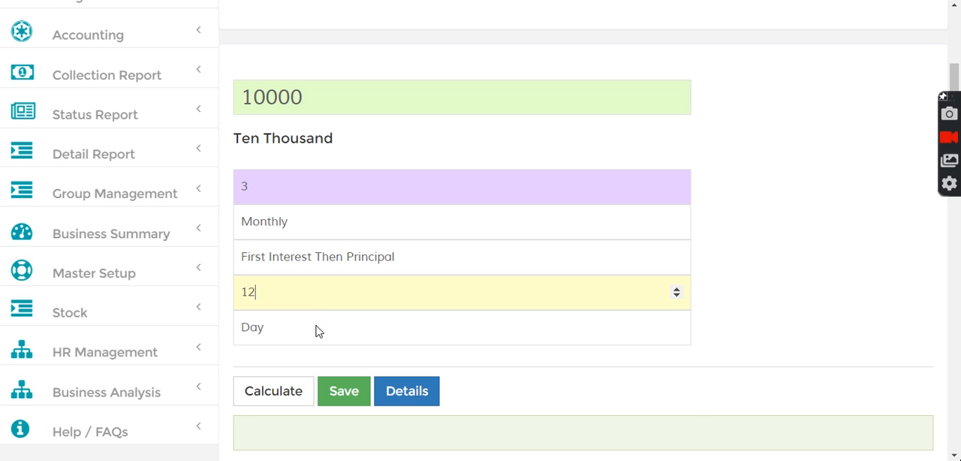
pyautogui.click(316, 331)
pyautogui.click(291, 387)
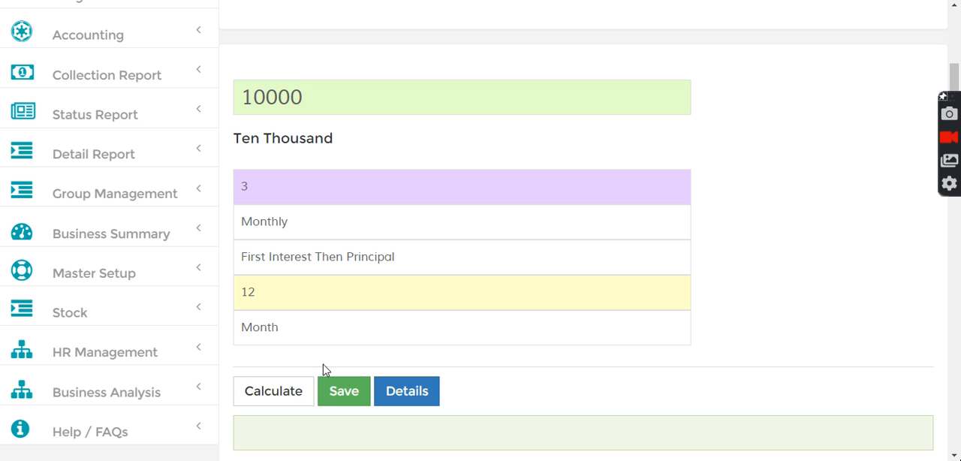
pyautogui.click(354, 398)
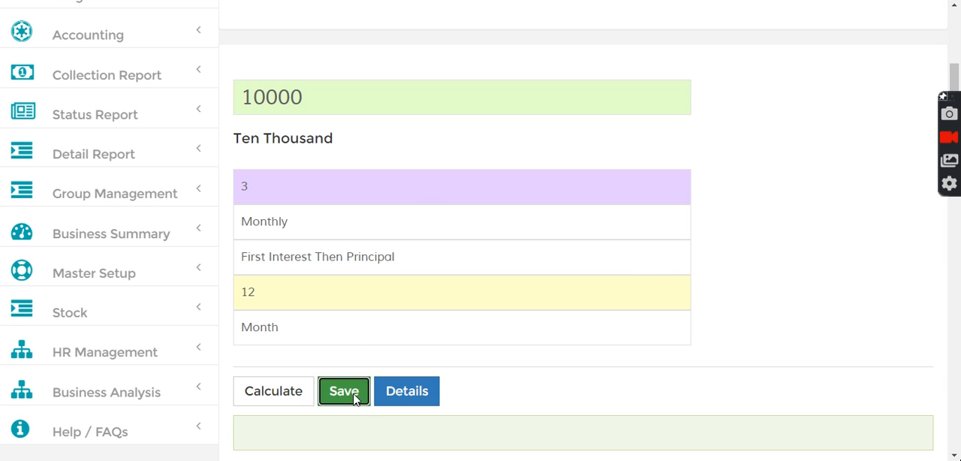
# - Open the customer Loan Approval page and list the New Request loans
pyautogui.moveTo(955, 72); pyautogui.dragTo(954, 28)
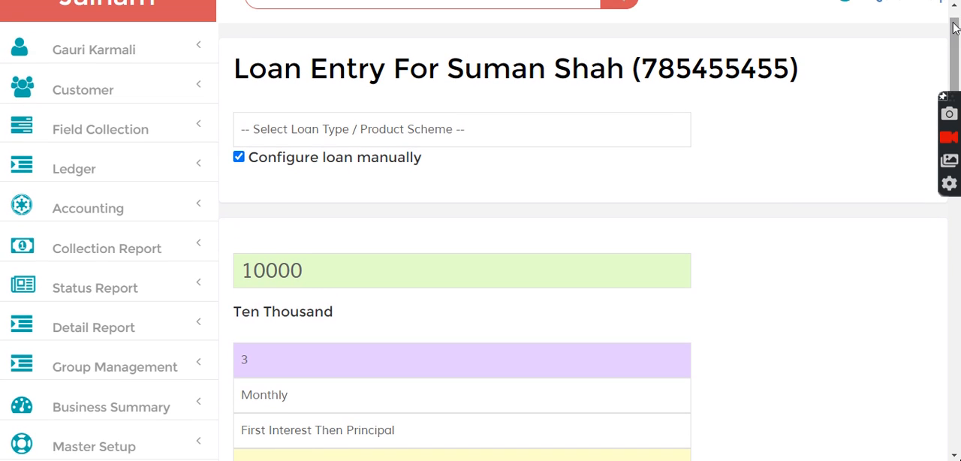
pyautogui.click(79, 101)
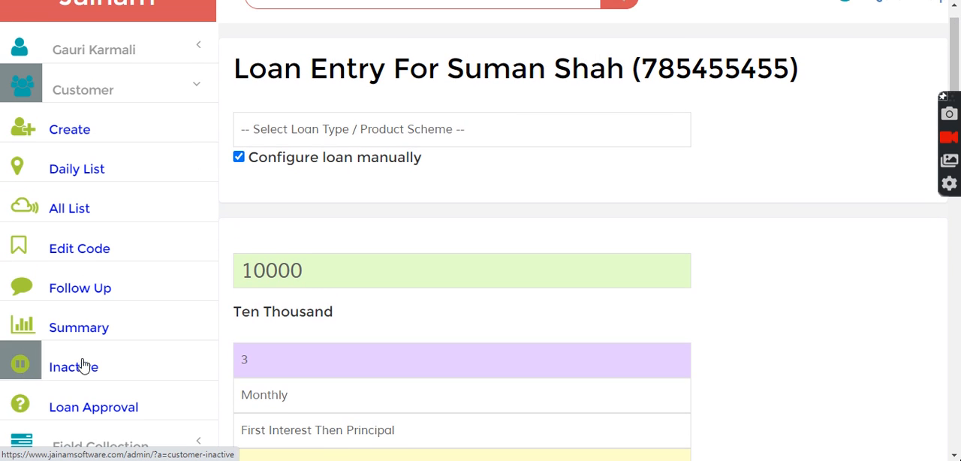
pyautogui.click(85, 408)
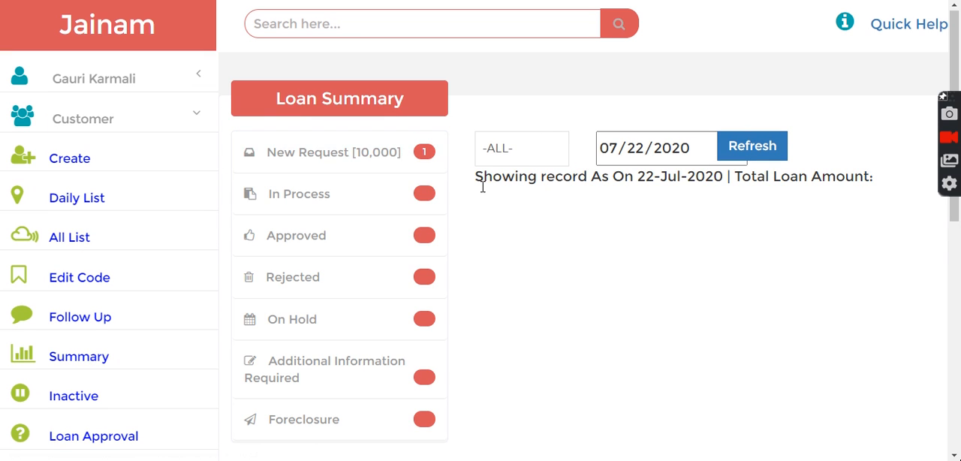
pyautogui.click(365, 154)
# - Change the status of the new 10,000 loan request to Approved
pyautogui.moveTo(955, 46); pyautogui.dragTo(957, 285)
pyautogui.click(316, 318)
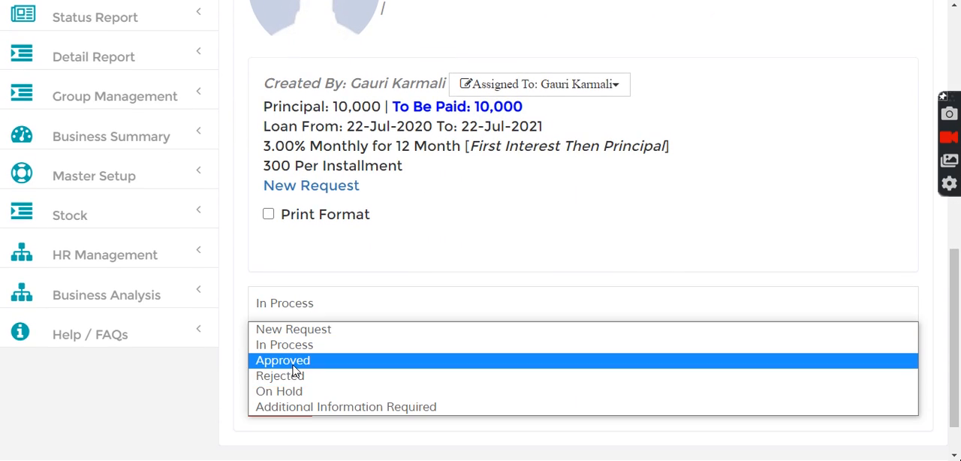
pyautogui.click(293, 365)
pyautogui.click(289, 372)
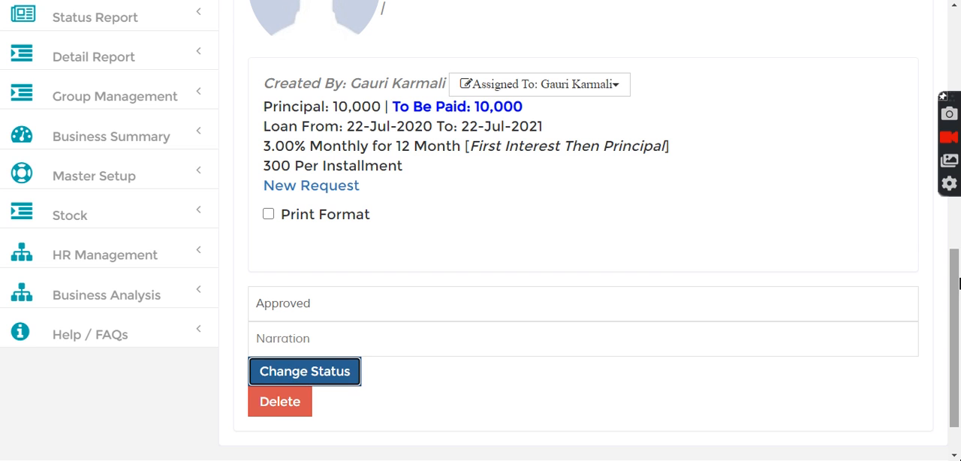
# - Refresh the loan summary and list the Approved loans
pyautogui.moveTo(957, 295); pyautogui.dragTo(926, 94)
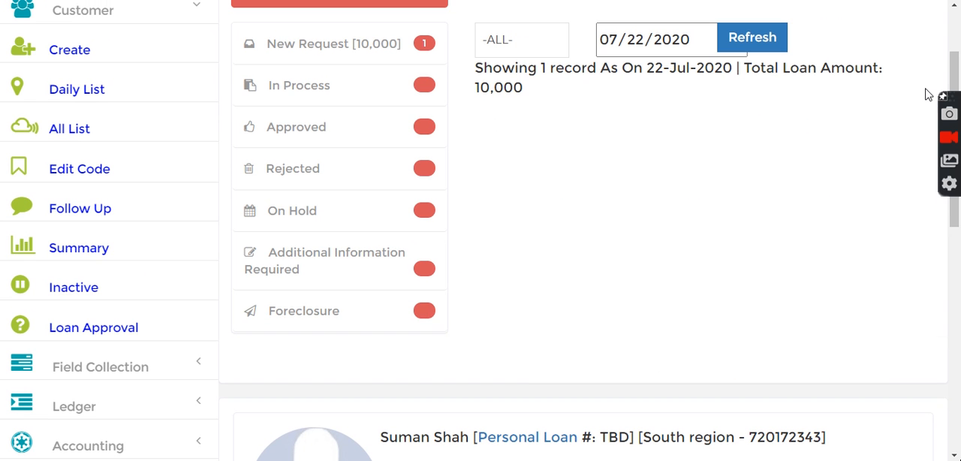
pyautogui.click(740, 42)
pyautogui.click(382, 125)
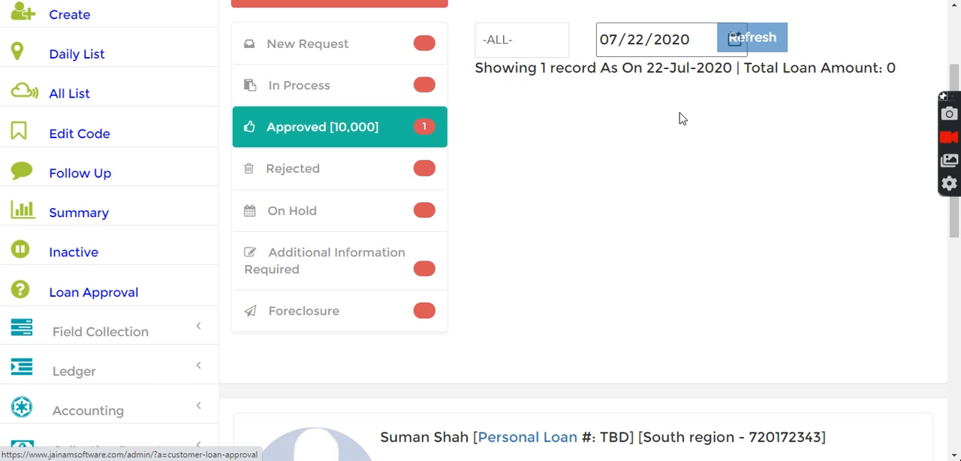
# - Disburse the approved loan with Cash as the payment mode, dated 07/22/2020
pyautogui.moveTo(952, 75); pyautogui.dragTo(952, 274)
pyautogui.click(316, 289)
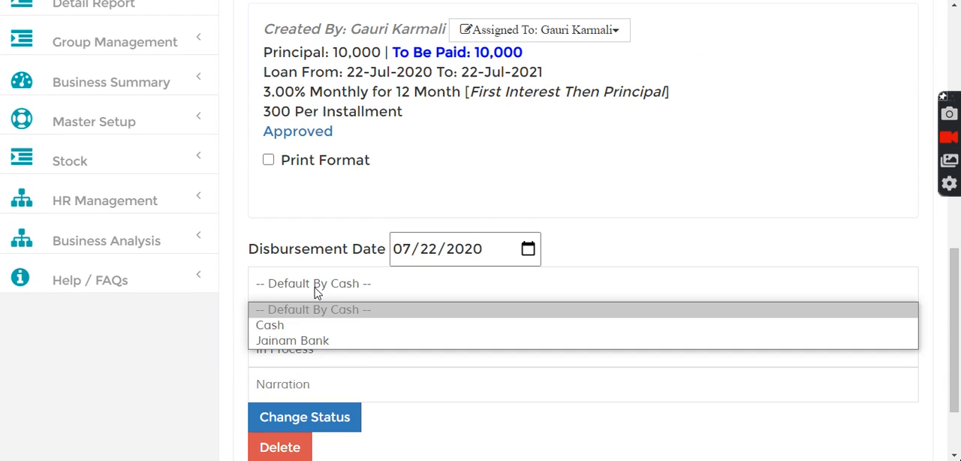
pyautogui.click(297, 325)
pyautogui.click(371, 324)
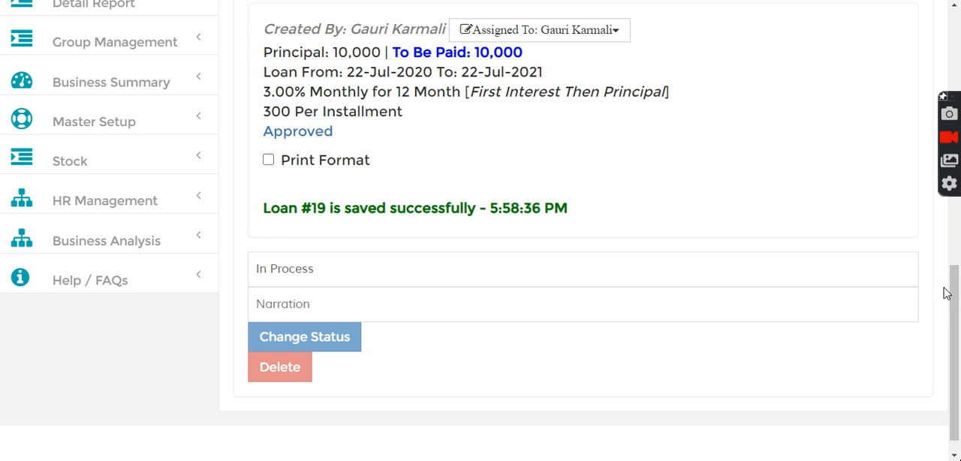
# - Search for the disbursed loan by its loan number
pyautogui.moveTo(957, 304); pyautogui.dragTo(918, 30)
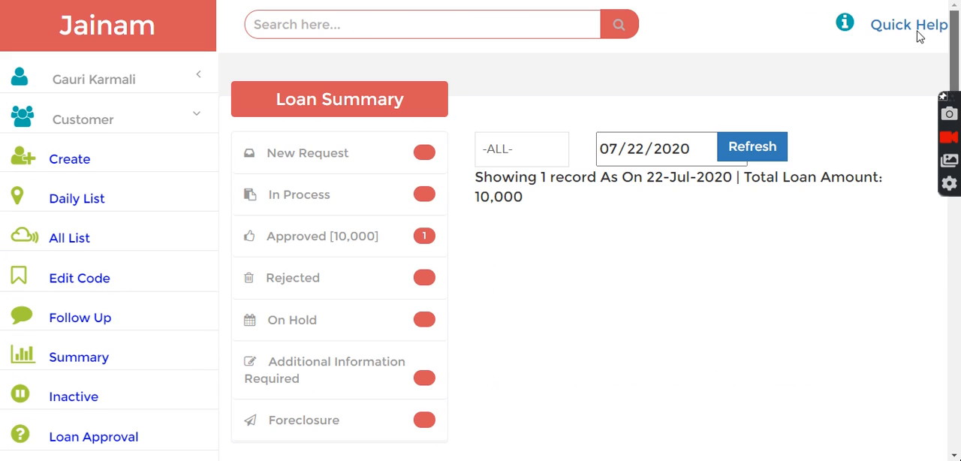
pyautogui.click(319, 20)
pyautogui.write('19')
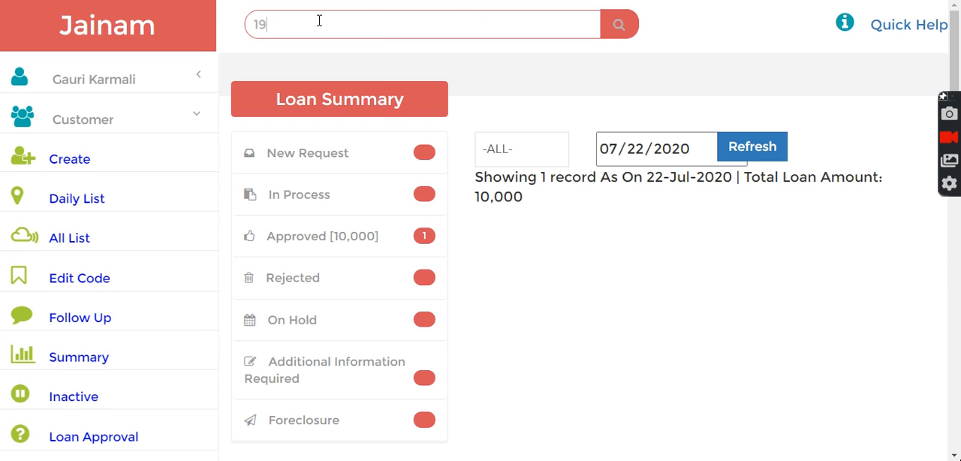
pyautogui.click(612, 33)
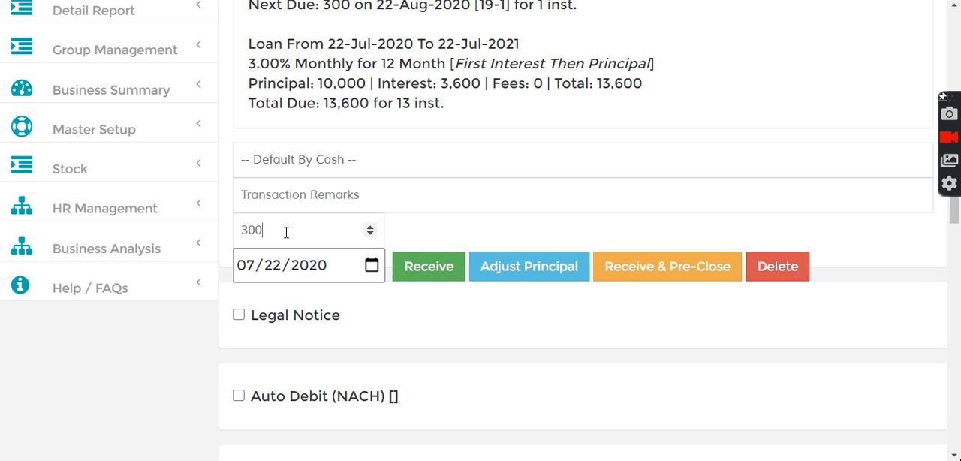
# - Receive the first 300 installment dated 07/22/2020 and show the loan's Installment Tracker
pyautogui.click(419, 272)
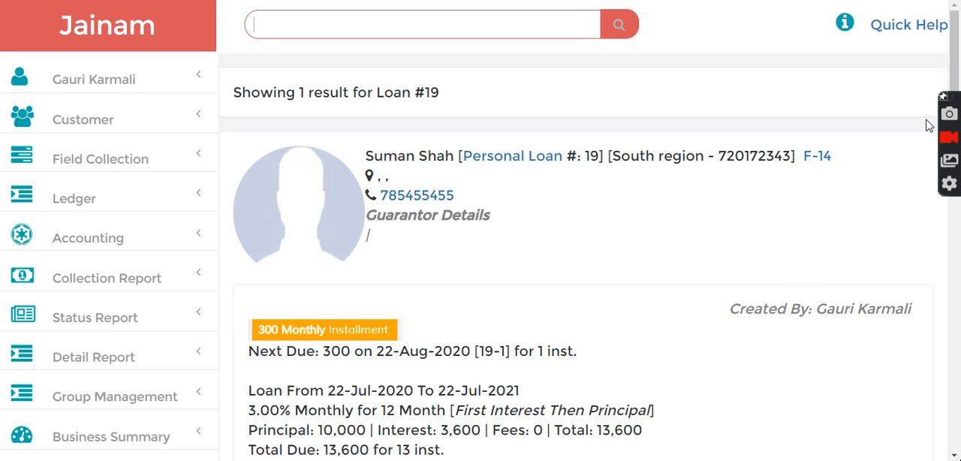
pyautogui.moveTo(955, 28); pyautogui.dragTo(958, 238)
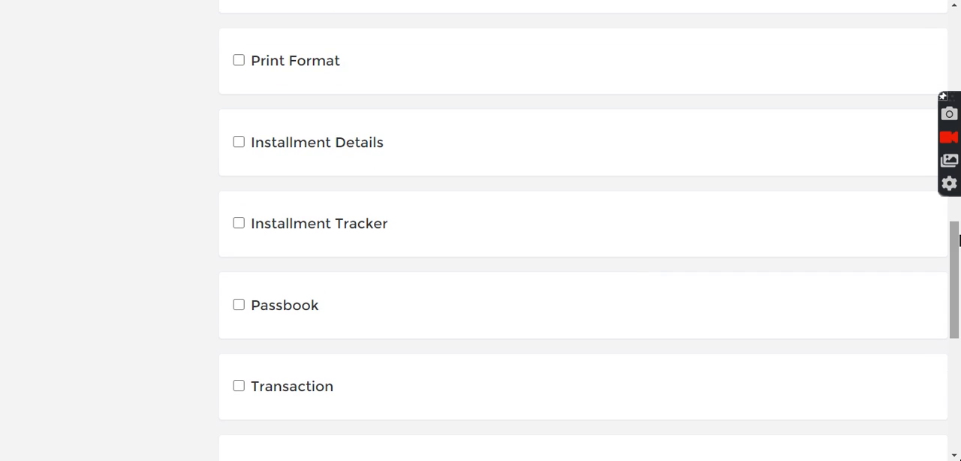
pyautogui.click(239, 224)
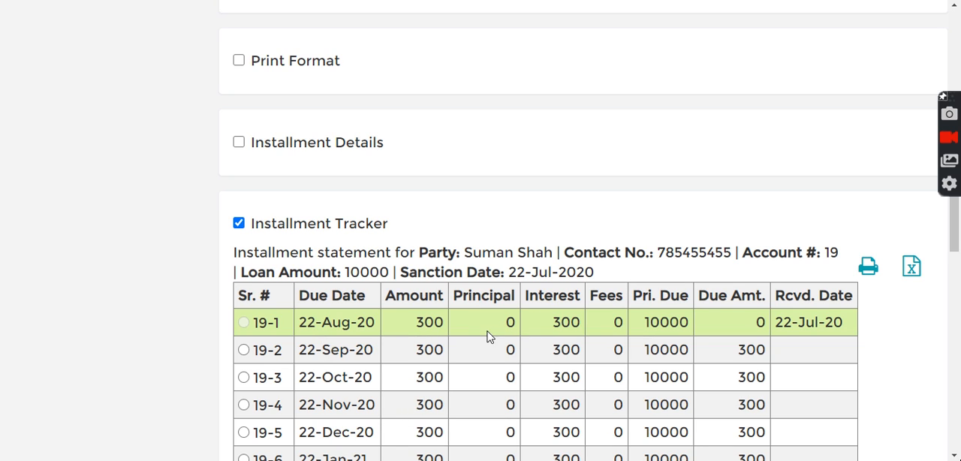
# - Enter a payment of 4000, apply it with Adjust Principal and confirm recalculating the interest on the remaining installments
pyautogui.moveTo(954, 225); pyautogui.dragTo(946, 120)
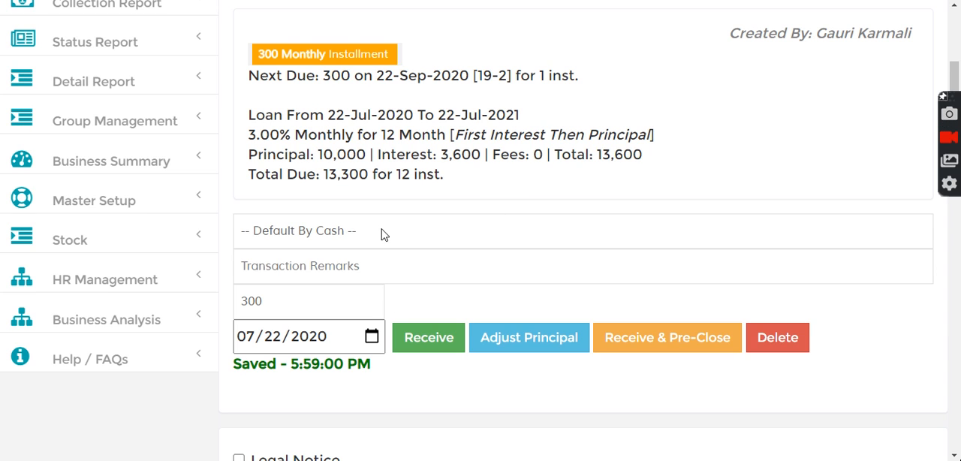
pyautogui.click(294, 302)
pyautogui.press('BackSpace')
pyautogui.press('BackSpace')
pyautogui.press('BackSpace')
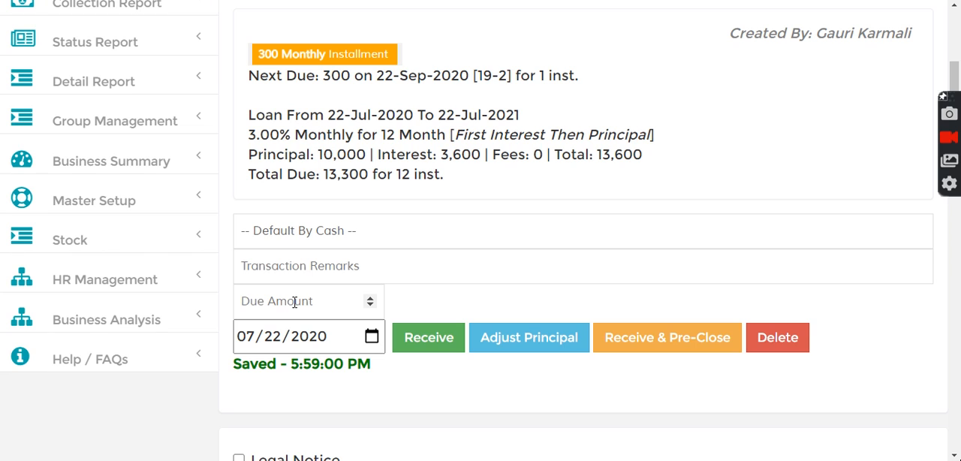
pyautogui.write('4000')
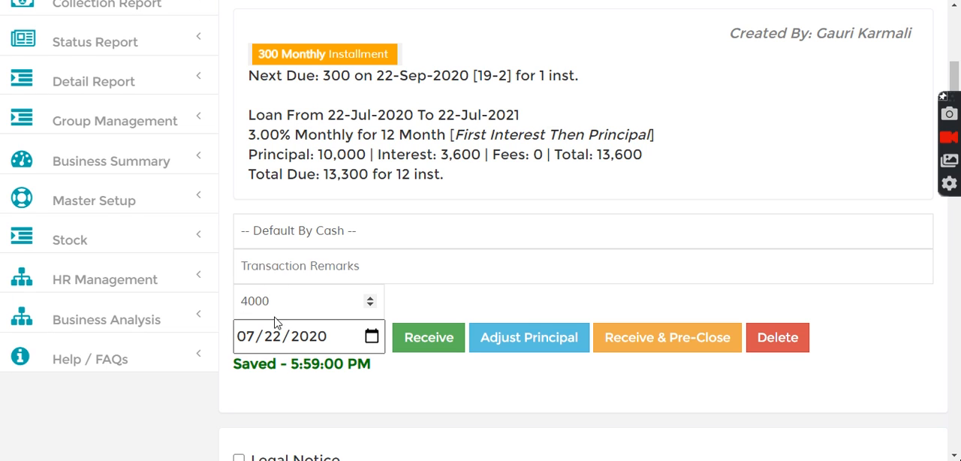
pyautogui.click(518, 339)
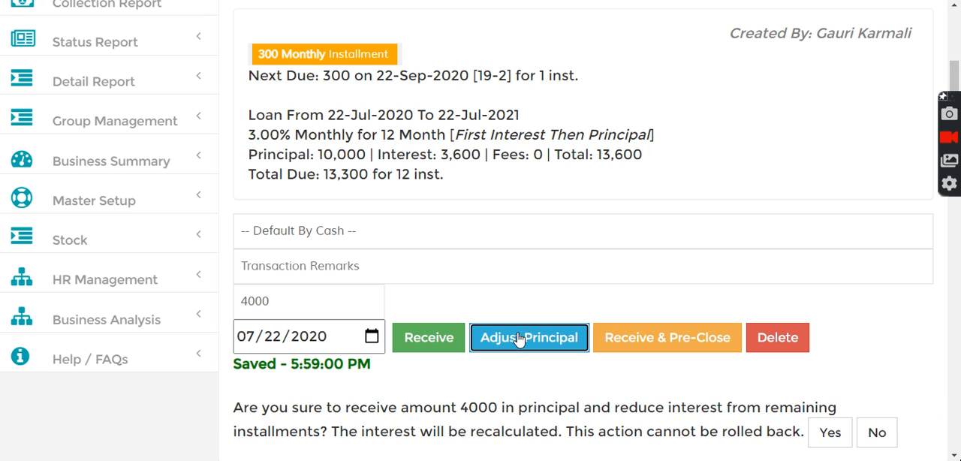
pyautogui.moveTo(954, 73); pyautogui.dragTo(956, 113)
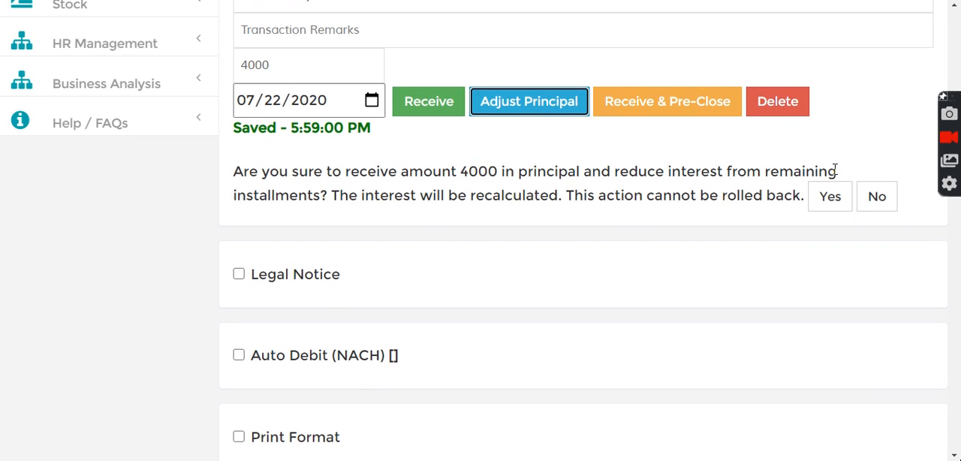
pyautogui.click(830, 199)
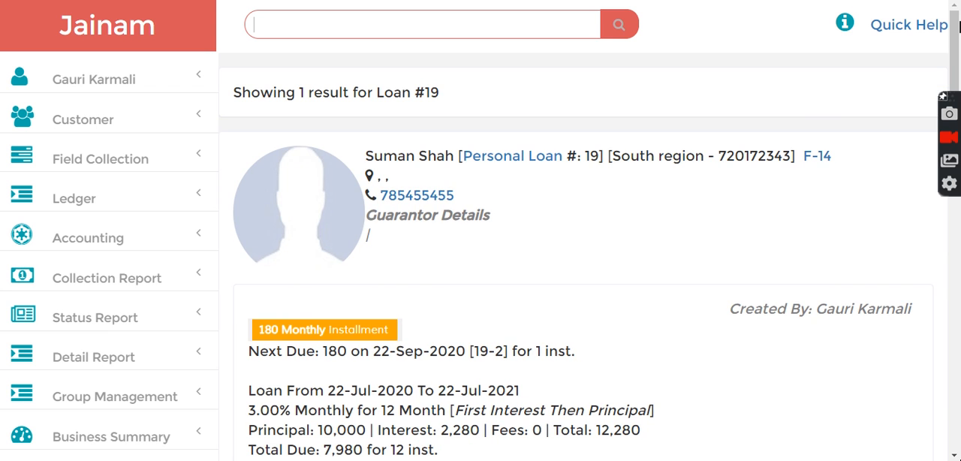
# - Reload the Installment Tracker to examine the installment schedule after the principal adjustment
pyautogui.moveTo(955, 26); pyautogui.dragTo(955, 133)
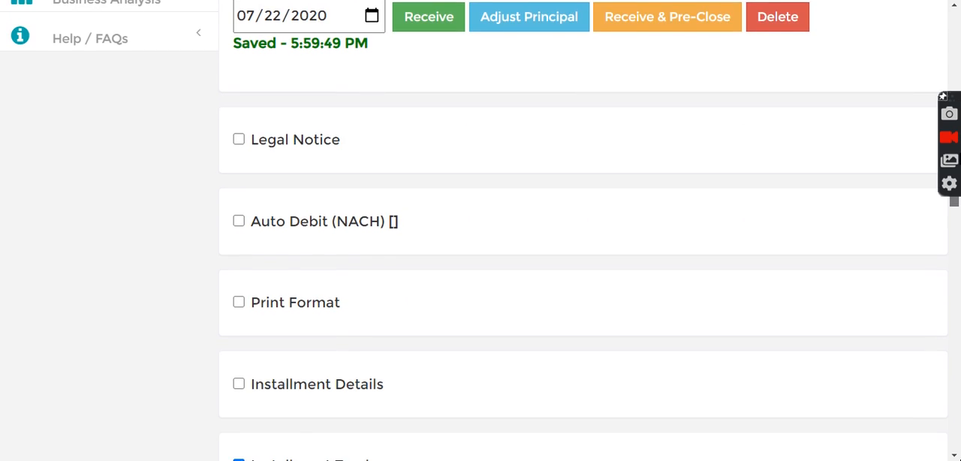
pyautogui.moveTo(954, 201); pyautogui.dragTo(954, 206)
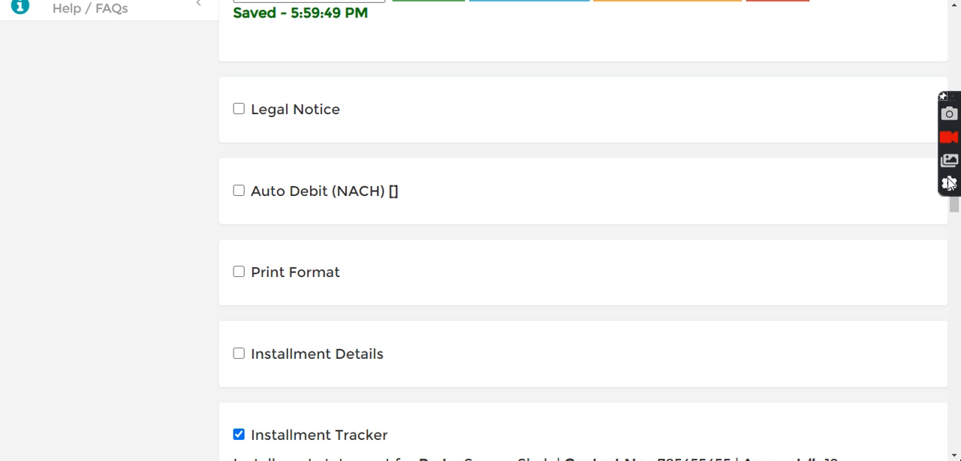
pyautogui.moveTo(954, 210); pyautogui.dragTo(954, 233)
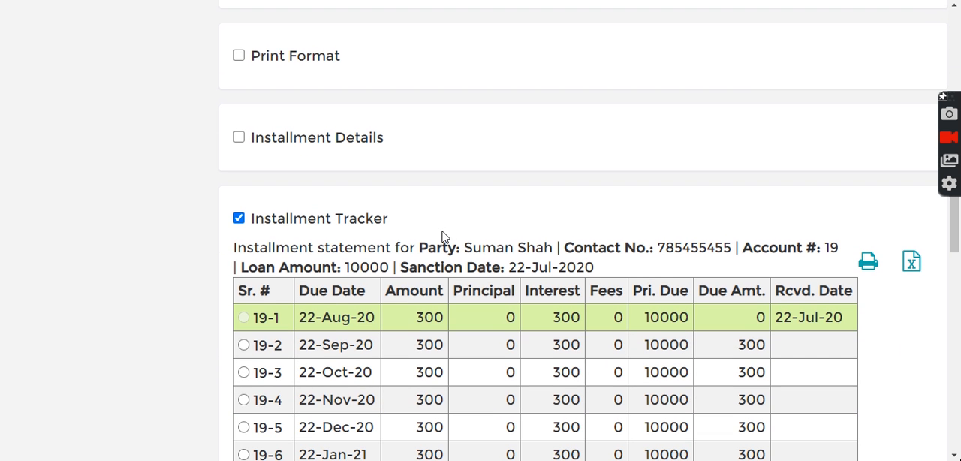
pyautogui.click(238, 218)
pyautogui.click(238, 219)
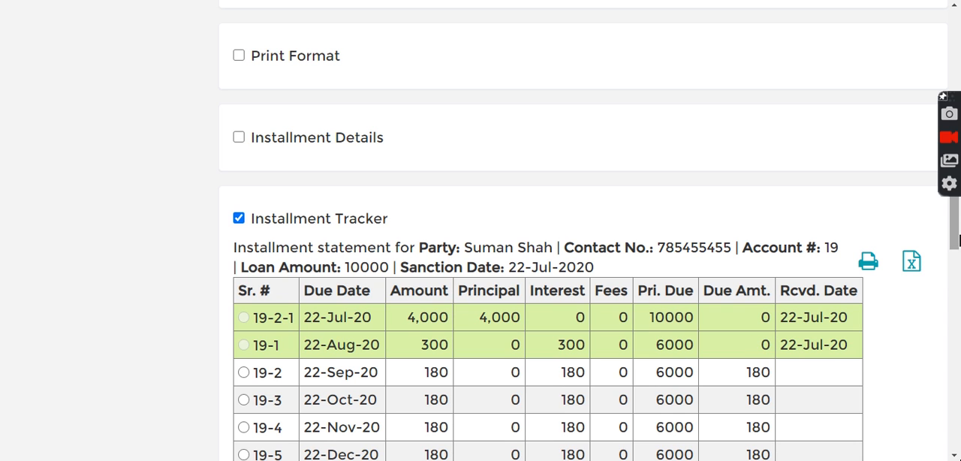
# - Leave the loan record and return to the home page
pyautogui.scroll(1, 948, 154)
pyautogui.moveTo(944, 148); pyautogui.dragTo(935, 29)
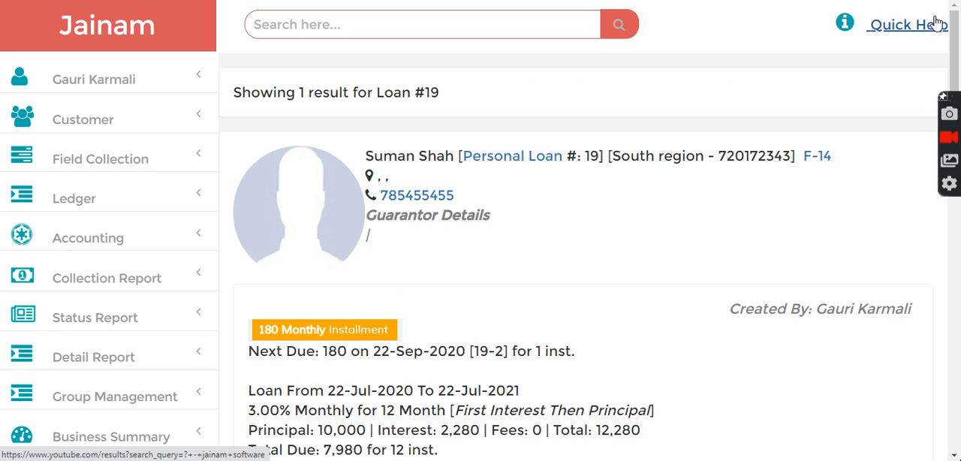
pyautogui.click(123, 33)
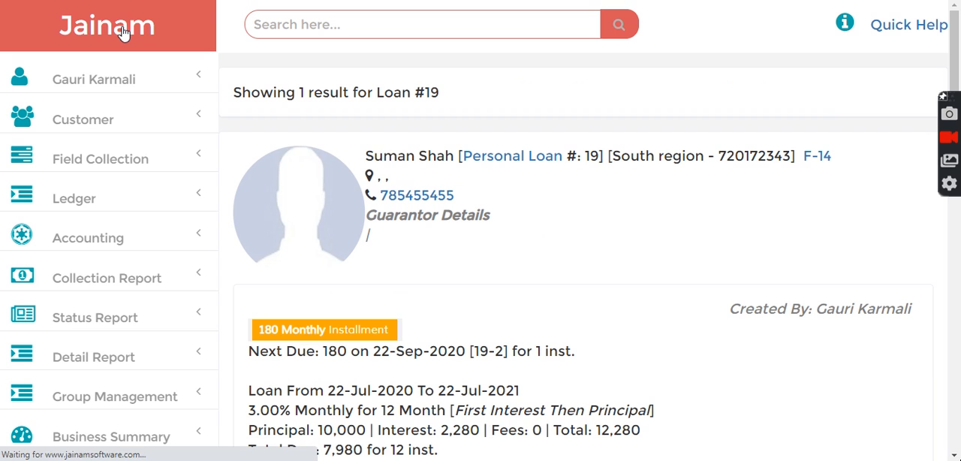